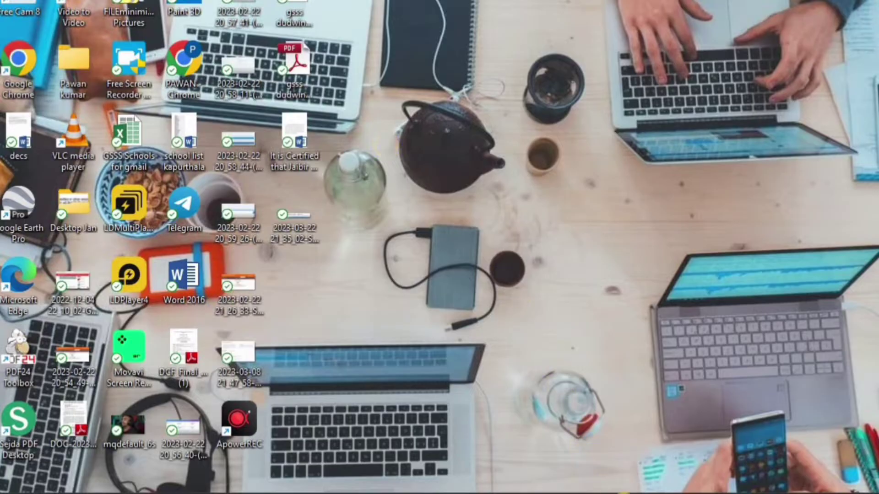
Step: Switch to the browser with the ePunjabSchool website and open its staff login form, ready for the username
{"action": "mouse_move", "coordinate": [623, 493]}
{"action": "left_click", "coordinate": [548, 444]}
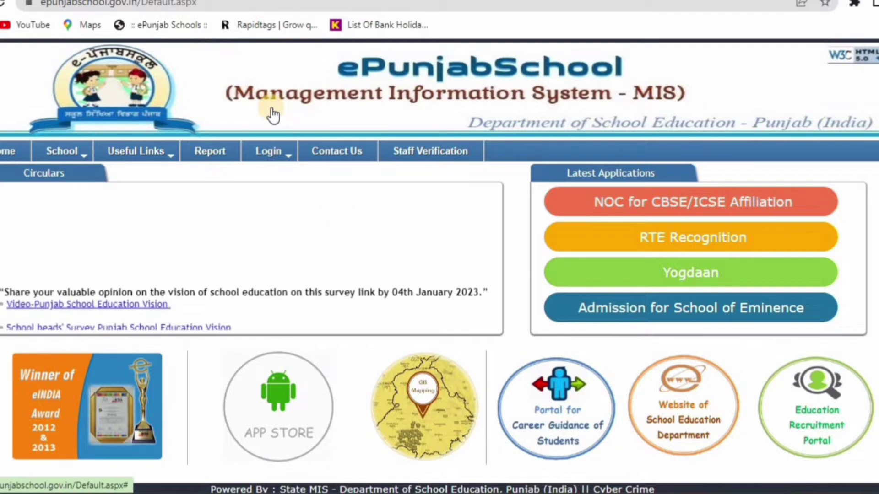
{"action": "left_click", "coordinate": [276, 147]}
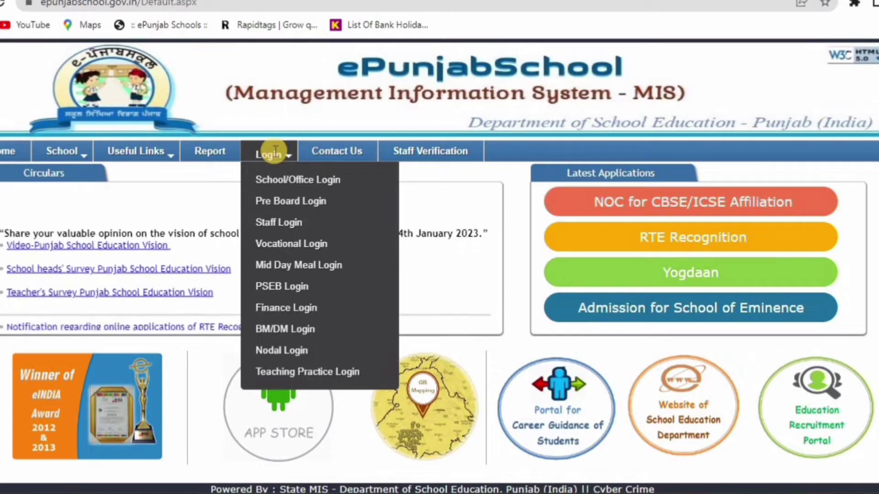
{"action": "left_click", "coordinate": [267, 222]}
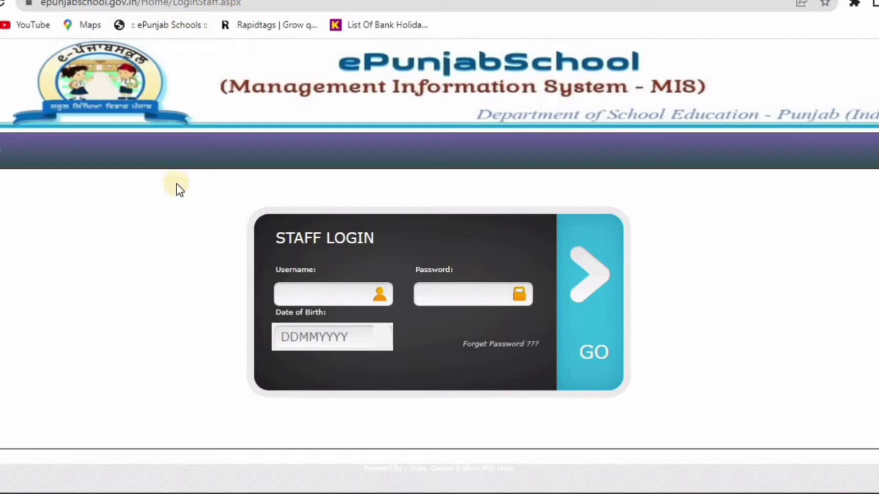
{"action": "left_click", "coordinate": [304, 294]}
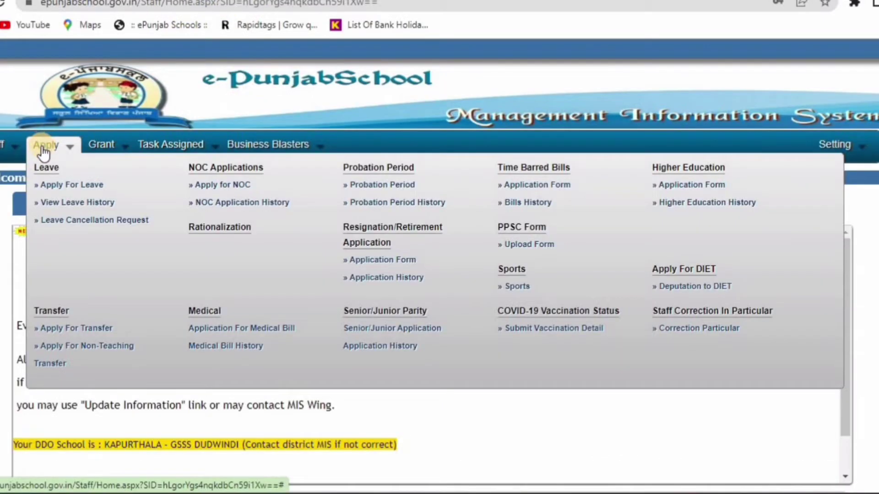
Step: Open the General Details form of the staff transfer application
{"action": "left_click", "coordinate": [66, 330]}
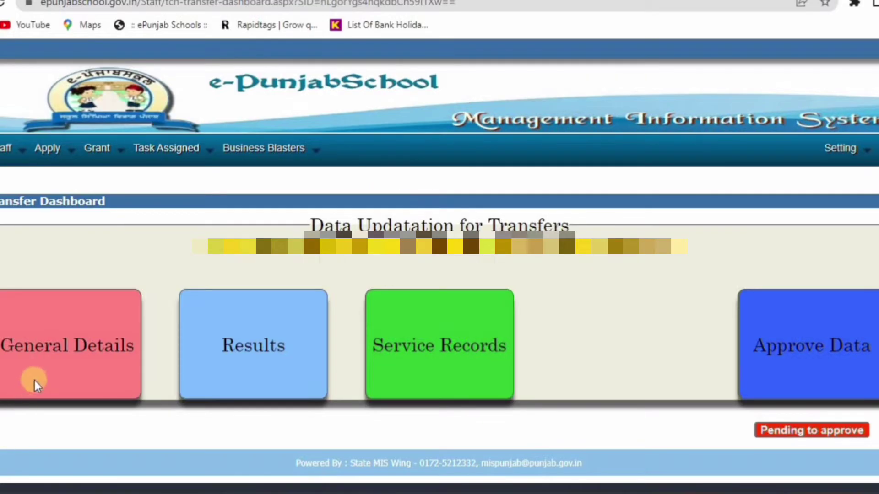
{"action": "left_click", "coordinate": [62, 346]}
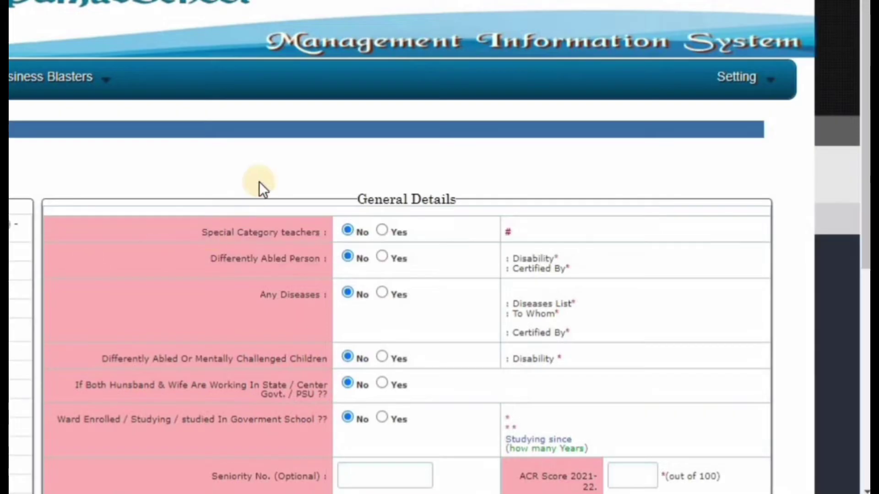
{"action": "scroll", "coordinate": [274, 137], "scroll_direction": "down", "scroll_amount": 6}
{"action": "scroll", "coordinate": [271, 110], "scroll_direction": "up", "scroll_amount": 2}
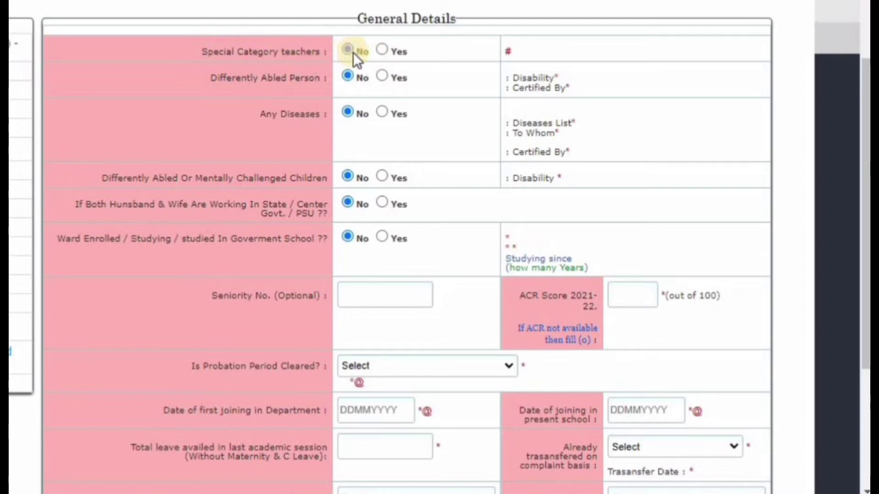
Step: Set Special Category teachers to Yes to review its category options, and restore the answer to No
{"action": "left_click", "coordinate": [382, 50]}
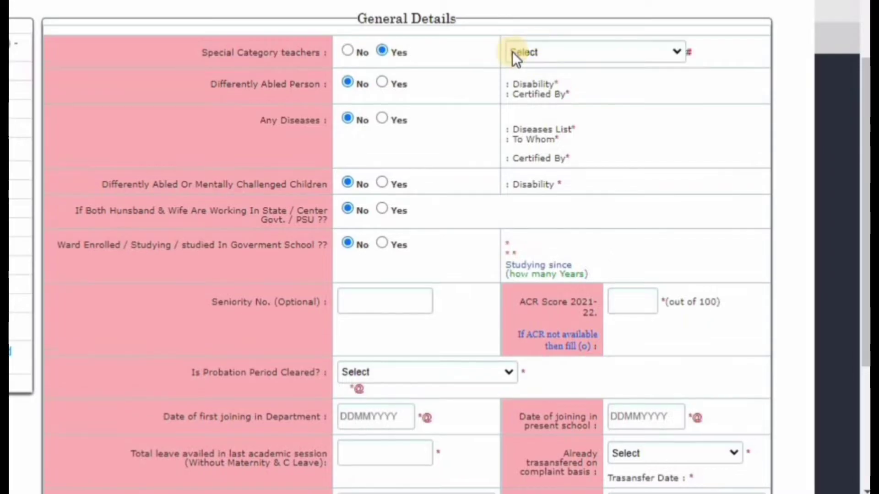
{"action": "left_click", "coordinate": [531, 51]}
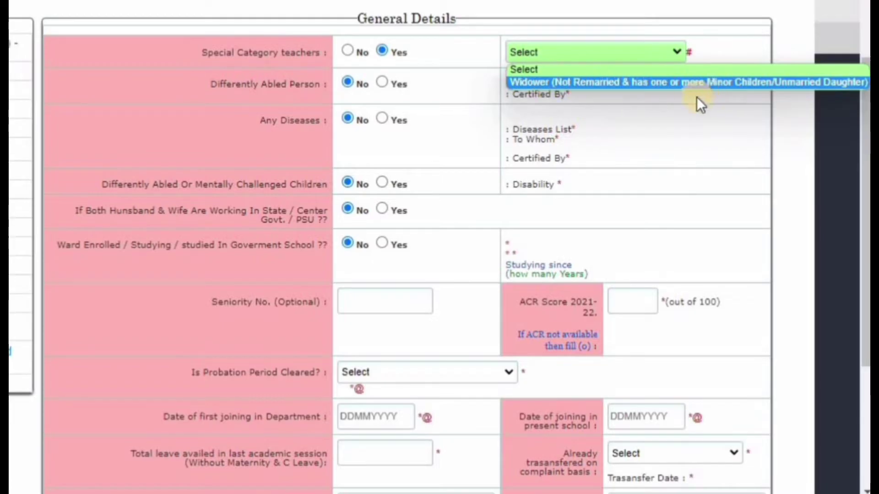
{"action": "left_click", "coordinate": [664, 100]}
{"action": "left_click", "coordinate": [350, 53]}
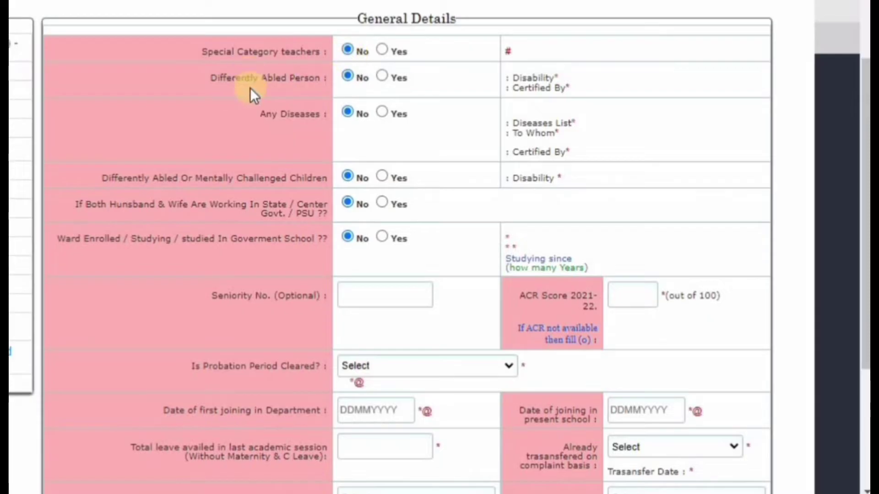
Step: Set Differently Abled Person to Yes to review the Disability and Certified By options, and restore the answer to No
{"action": "left_click", "coordinate": [382, 76]}
{"action": "left_click", "coordinate": [546, 80]}
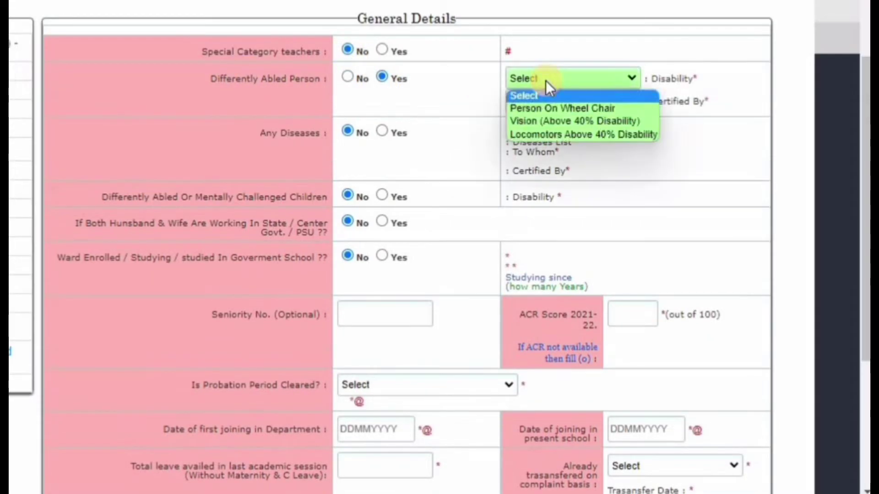
{"action": "left_click", "coordinate": [466, 105]}
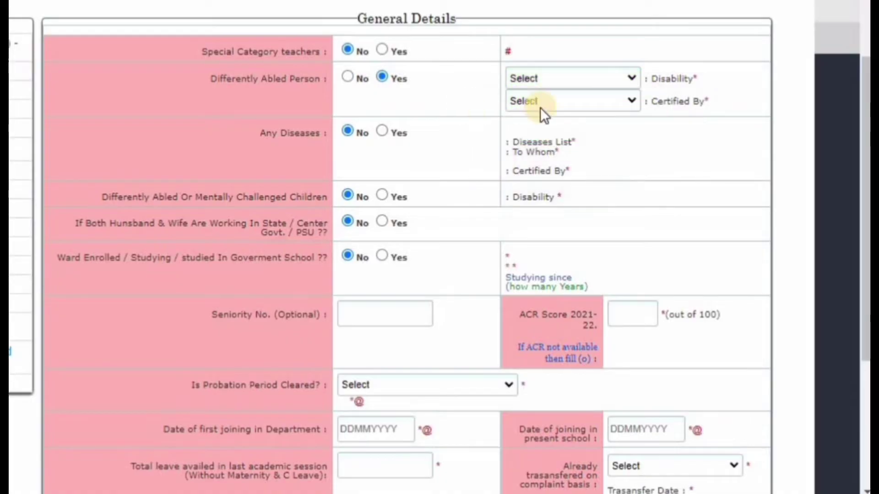
{"action": "left_click", "coordinate": [541, 108]}
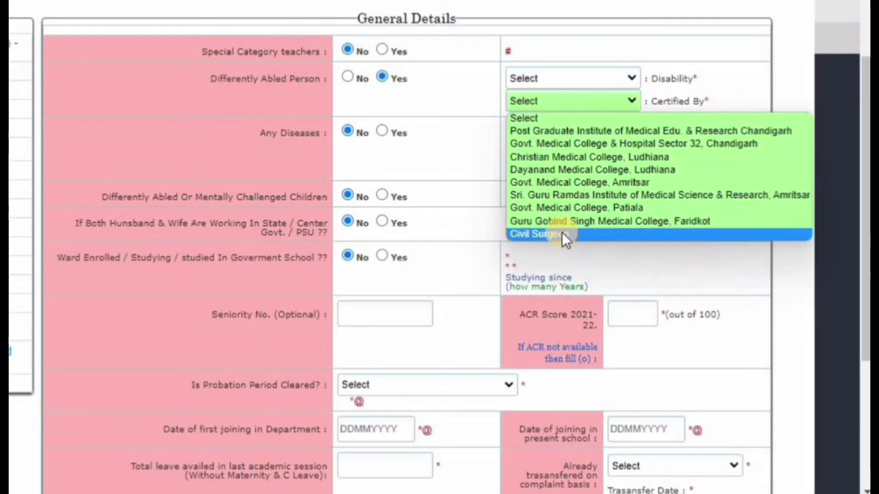
{"action": "left_click", "coordinate": [450, 110]}
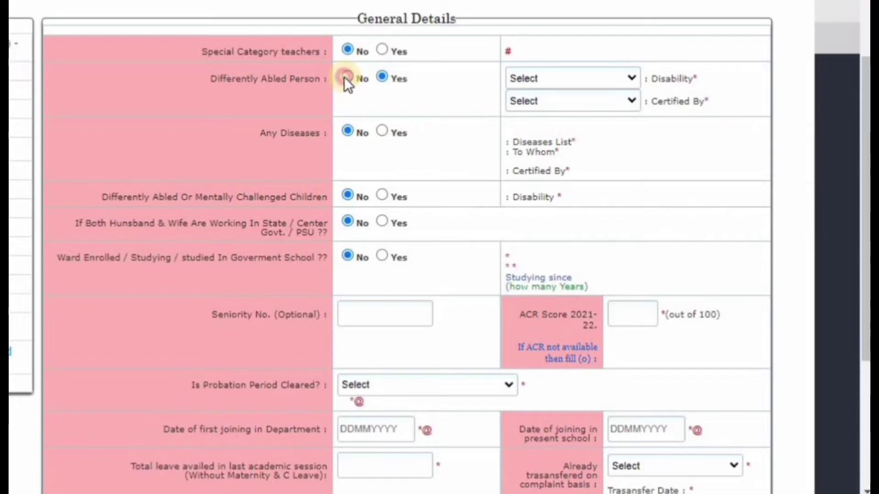
{"action": "left_click", "coordinate": [346, 77]}
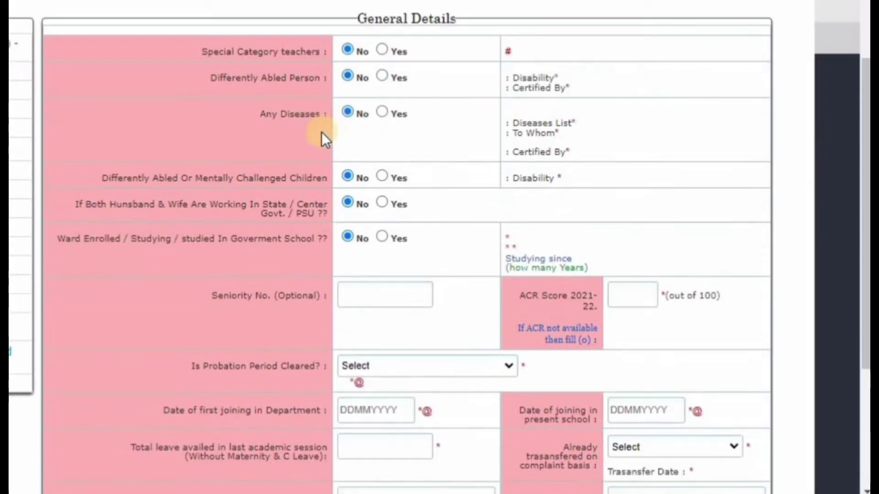
Step: Try Yes for Any Diseases and for both husband and wife working in government to review their extra fields, restoring No for each
{"action": "left_click", "coordinate": [383, 113]}
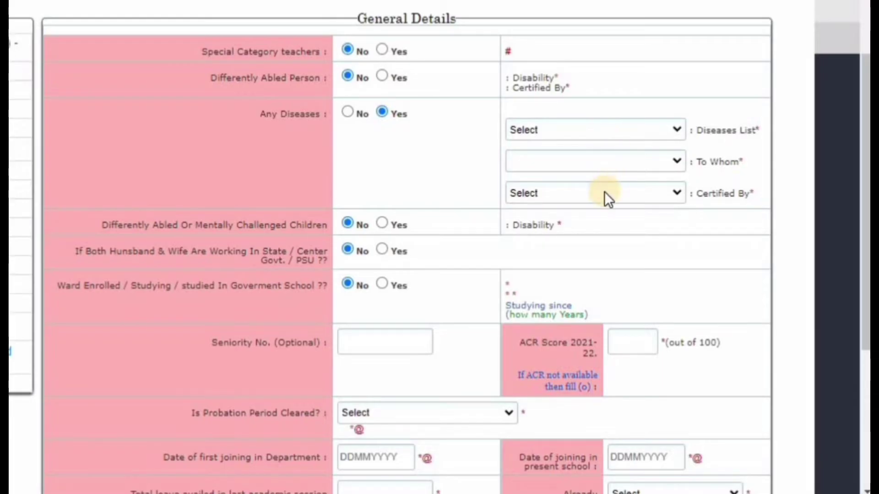
{"action": "left_click", "coordinate": [350, 113]}
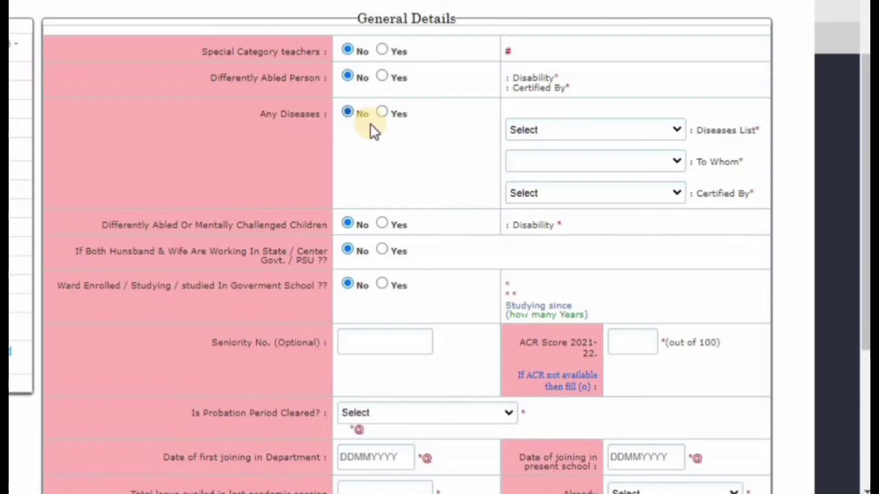
{"action": "scroll", "coordinate": [170, 176], "scroll_direction": "down", "scroll_amount": 2}
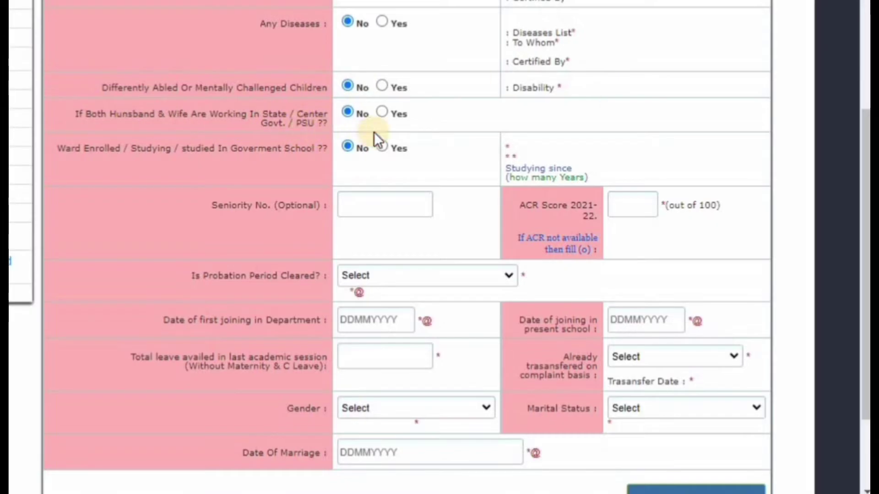
{"action": "left_click", "coordinate": [382, 112]}
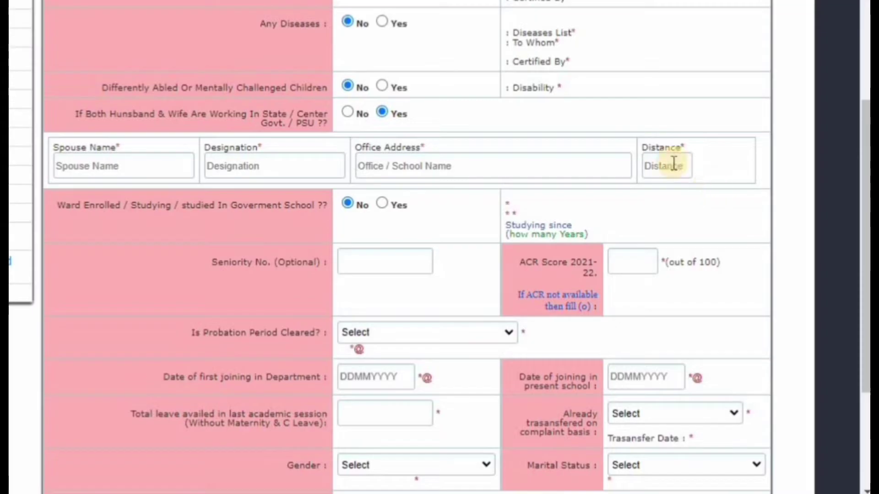
{"action": "left_click", "coordinate": [348, 112]}
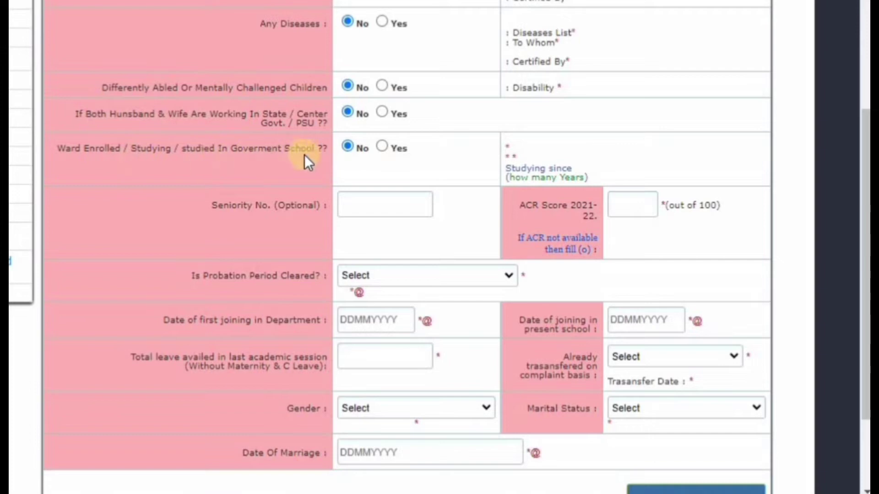
Step: Try the Single Ward and Two Or More Wards options for wards enrolled in a government school, and restore the answer to No
{"action": "left_click", "coordinate": [383, 146]}
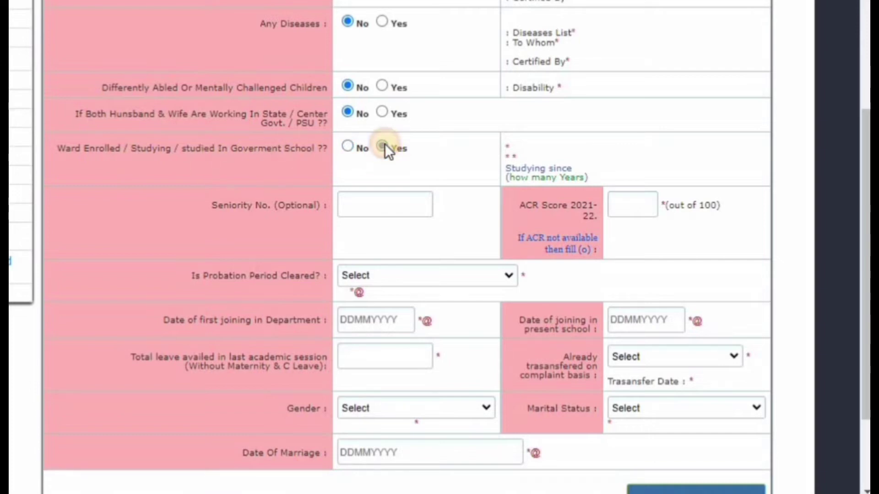
{"action": "left_click", "coordinate": [622, 153]}
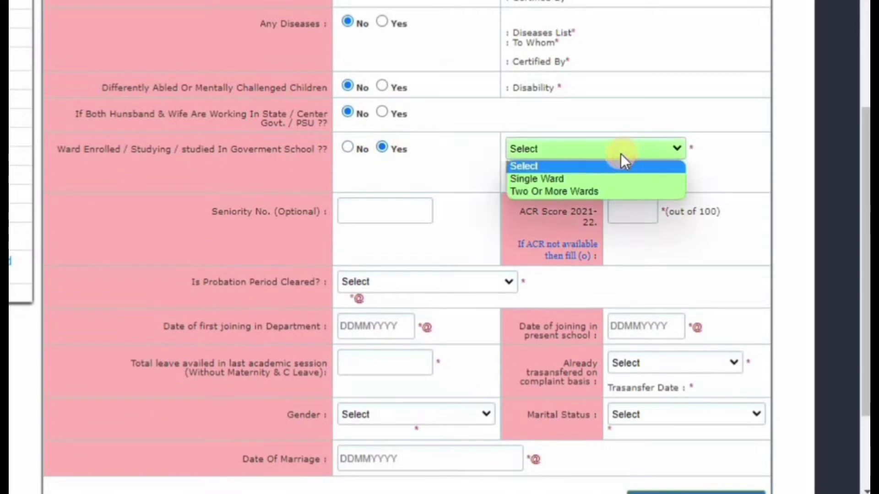
{"action": "left_click", "coordinate": [536, 179]}
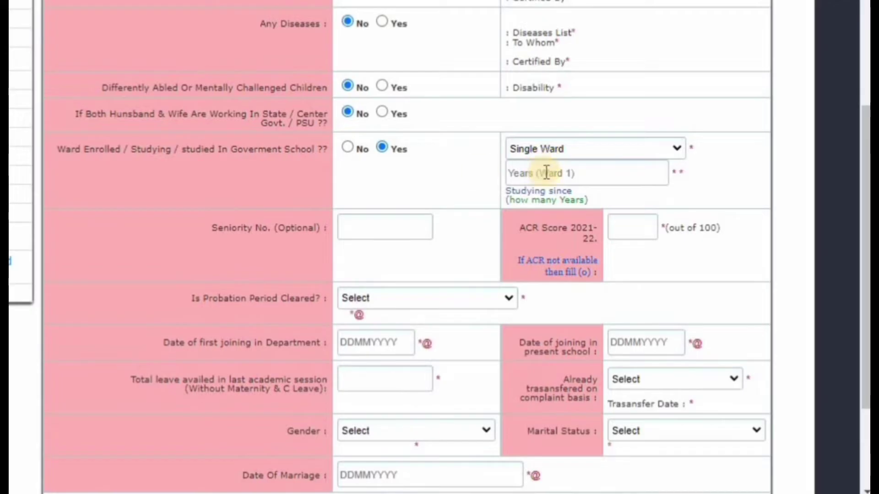
{"action": "left_click", "coordinate": [556, 148]}
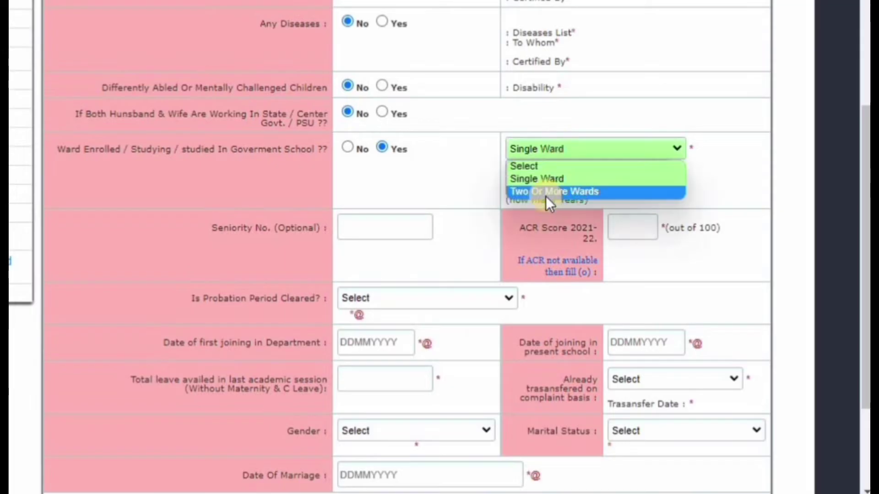
{"action": "left_click", "coordinate": [553, 191]}
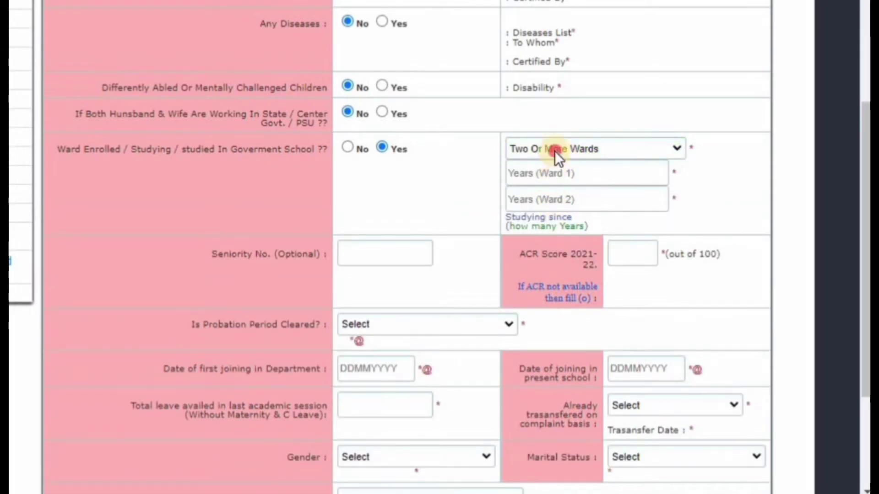
{"action": "left_click", "coordinate": [554, 150]}
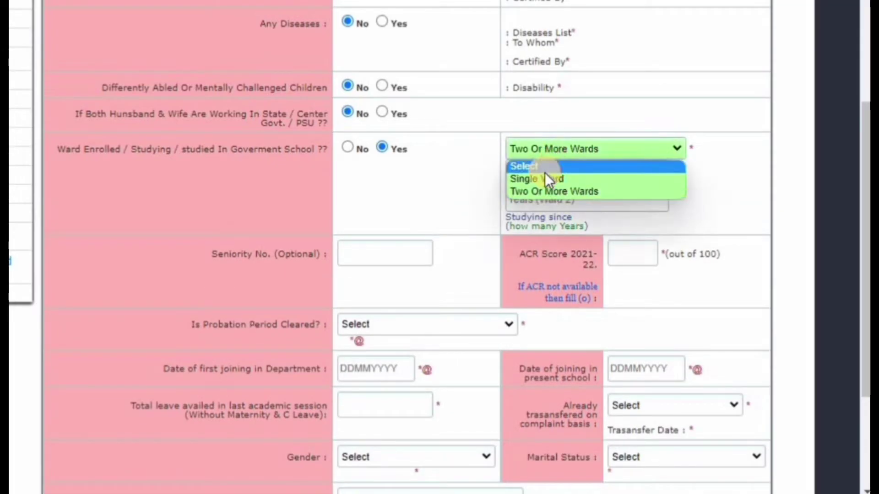
{"action": "left_click", "coordinate": [350, 150]}
Step: Examine the Seniority No. and ACR Score 2021-22 fields and the options for whether the probation period is cleared
{"action": "scroll", "coordinate": [448, 160], "scroll_direction": "down", "scroll_amount": 2}
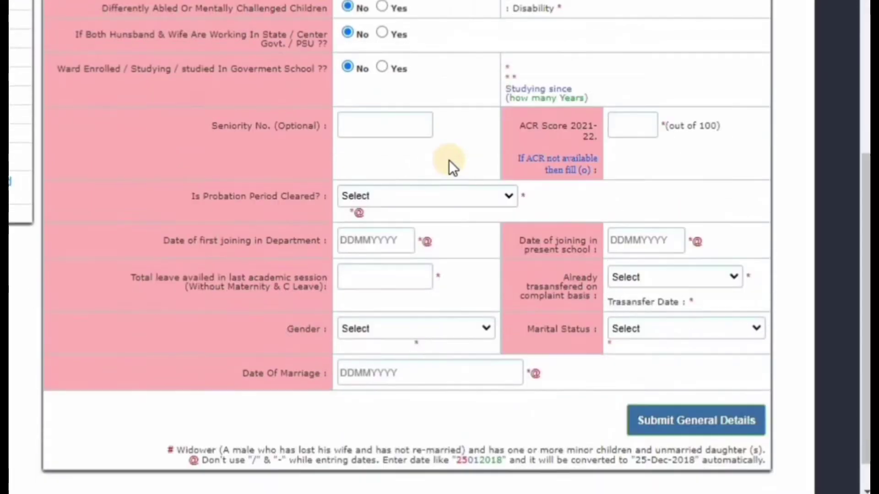
{"action": "left_click", "coordinate": [397, 115]}
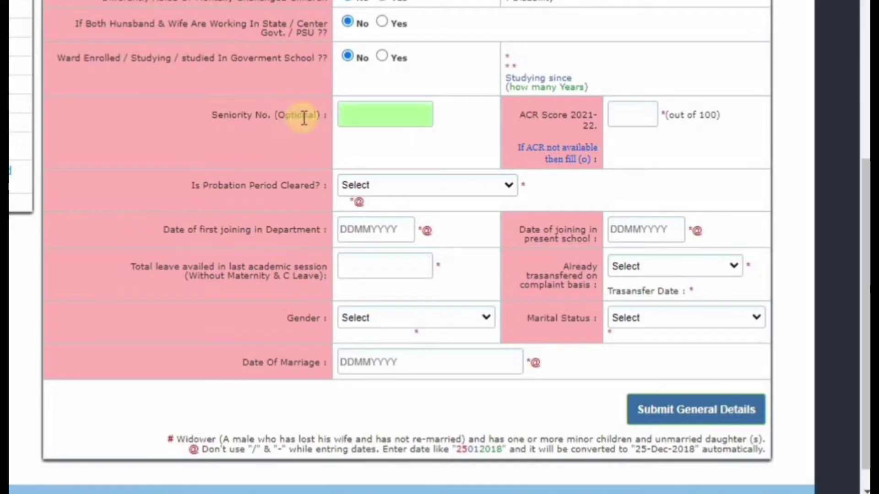
{"action": "left_click", "coordinate": [538, 116]}
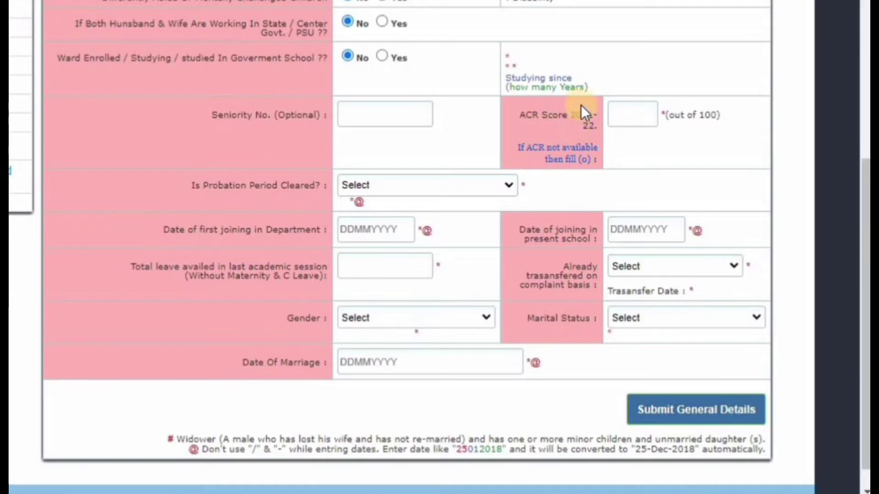
{"action": "left_click", "coordinate": [630, 119]}
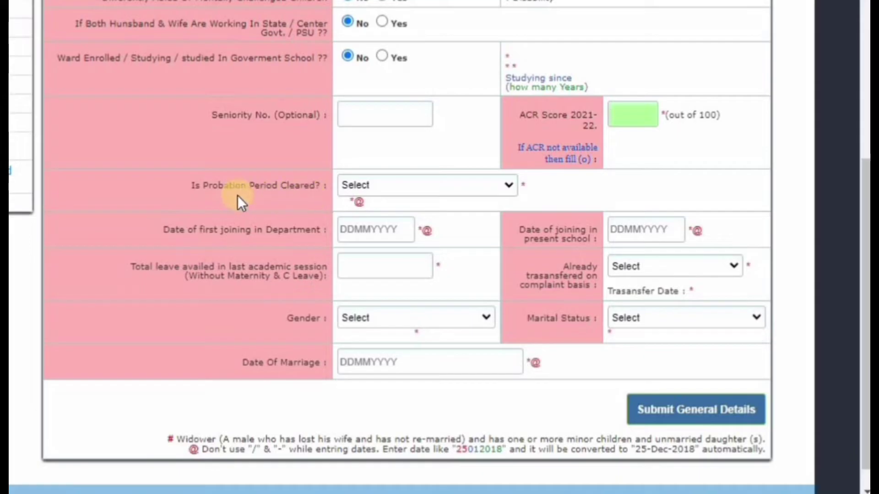
{"action": "left_click", "coordinate": [447, 186]}
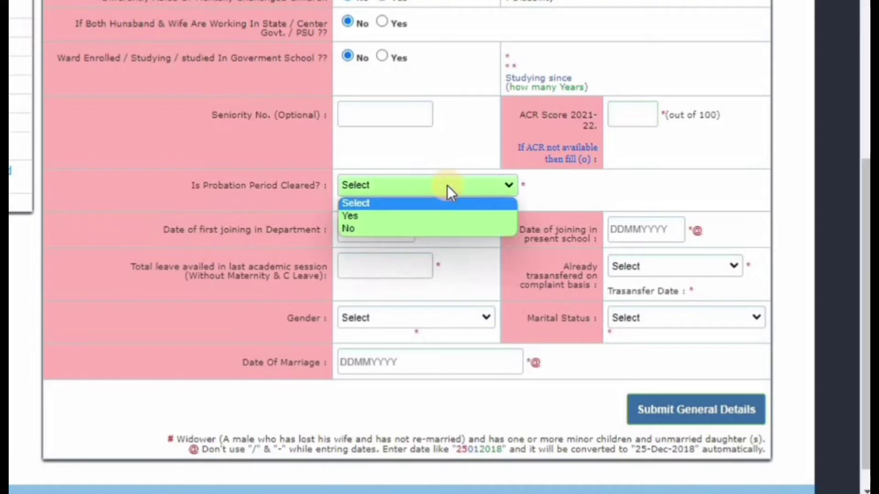
{"action": "left_click", "coordinate": [309, 204]}
Step: Examine the field for the date of joining the present school and the options for already transferred on complaint basis
{"action": "scroll", "coordinate": [298, 203], "scroll_direction": "down", "scroll_amount": 1}
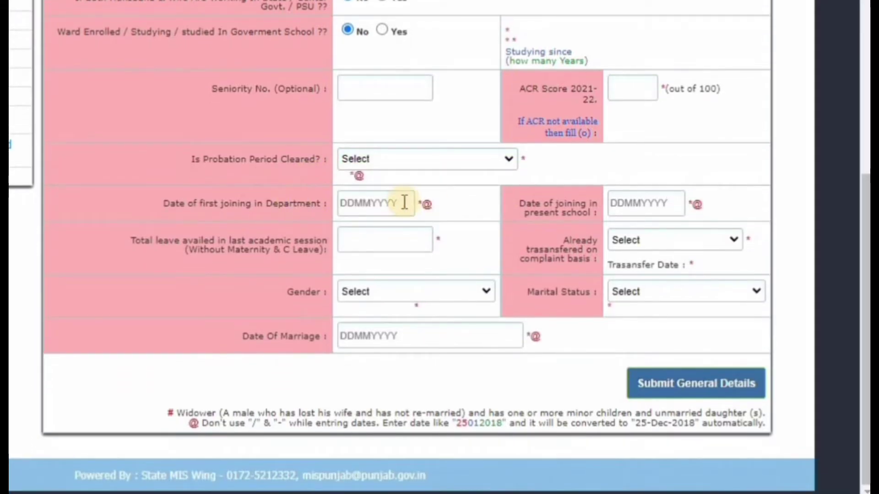
{"action": "left_click", "coordinate": [648, 201]}
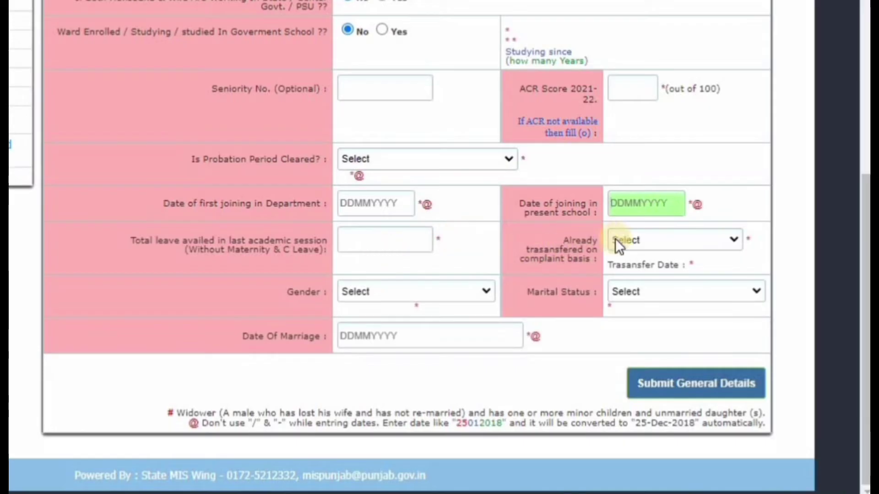
{"action": "left_click", "coordinate": [669, 240]}
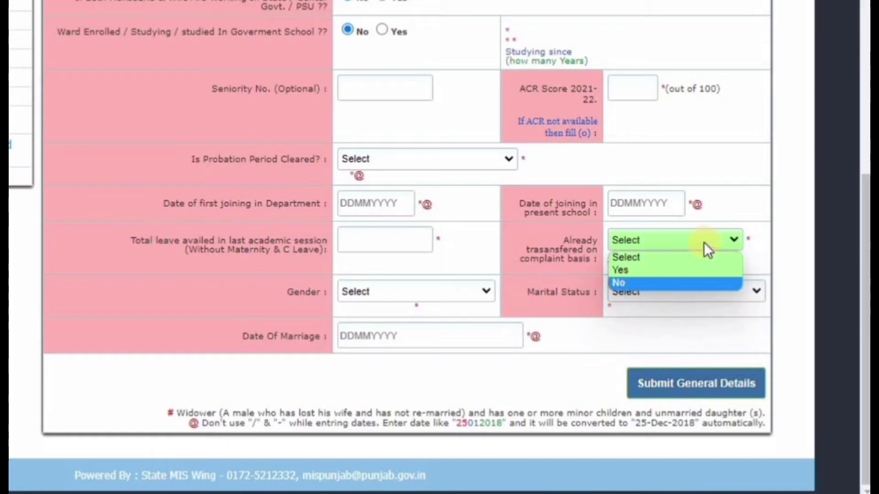
{"action": "left_click", "coordinate": [768, 218]}
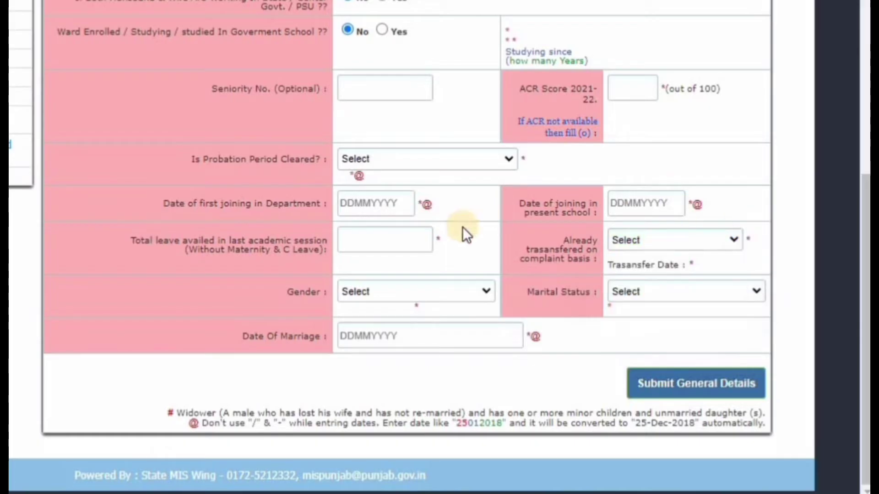
Step: Examine the Gender and Marital Status options and the Date Of Marriage field in the General Details form
{"action": "left_click", "coordinate": [414, 284]}
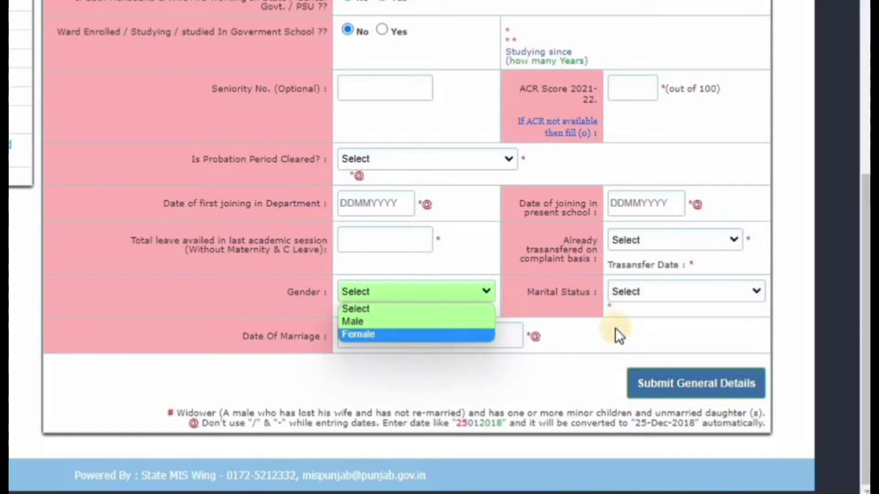
{"action": "left_click", "coordinate": [644, 309]}
{"action": "left_click", "coordinate": [657, 290]}
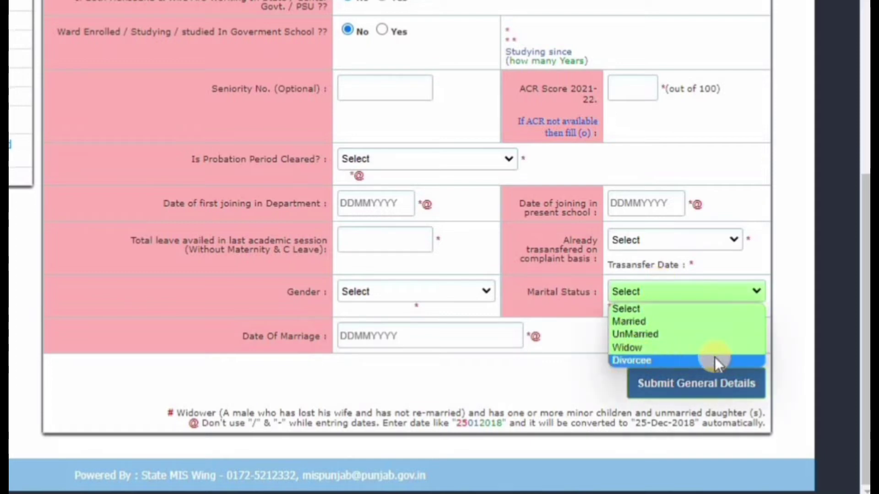
{"action": "left_click", "coordinate": [506, 330]}
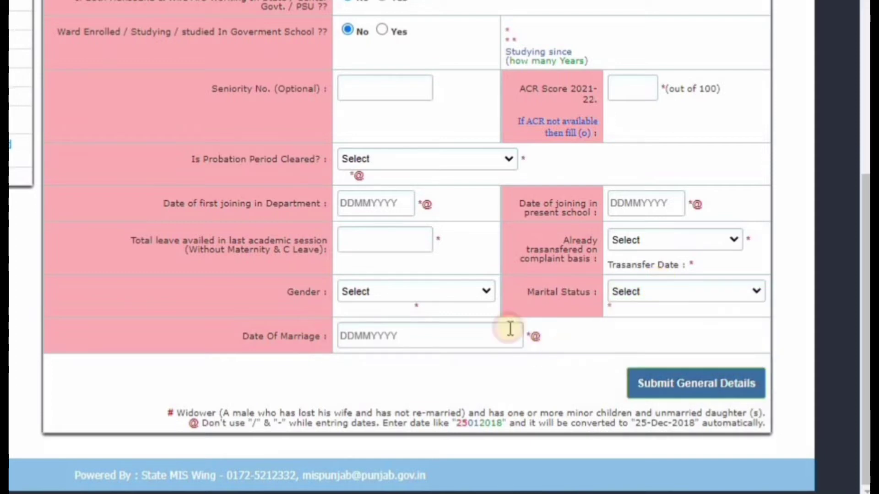
{"action": "left_click", "coordinate": [460, 330]}
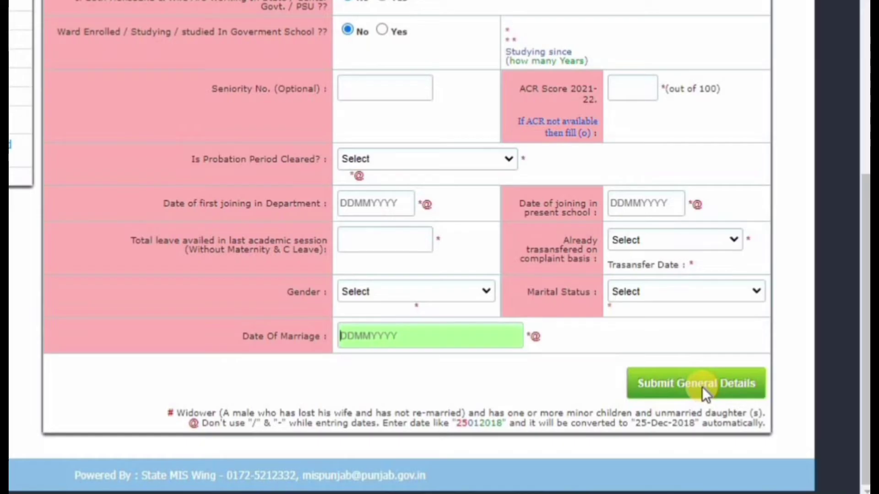
Step: Open the Results section from the Transfer Dashboard and bring the Result & Evaluation form into view
{"action": "scroll", "coordinate": [395, 274], "scroll_direction": "up", "scroll_amount": 8}
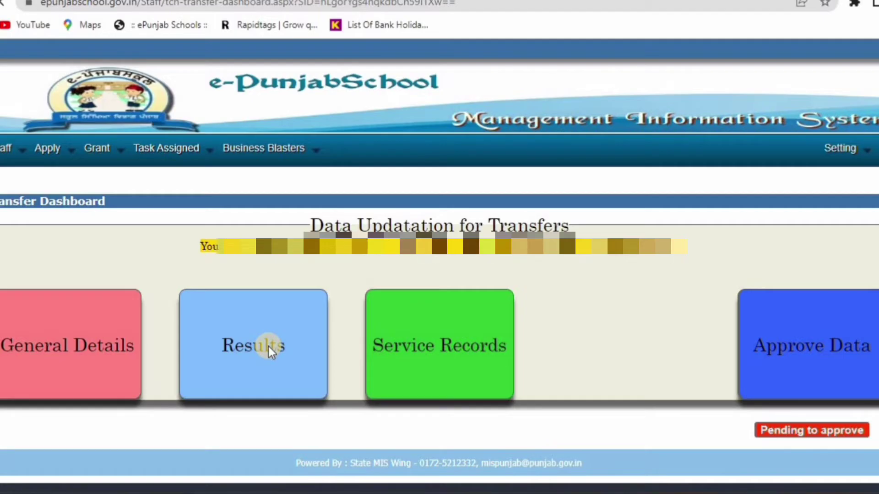
{"action": "left_click", "coordinate": [268, 347]}
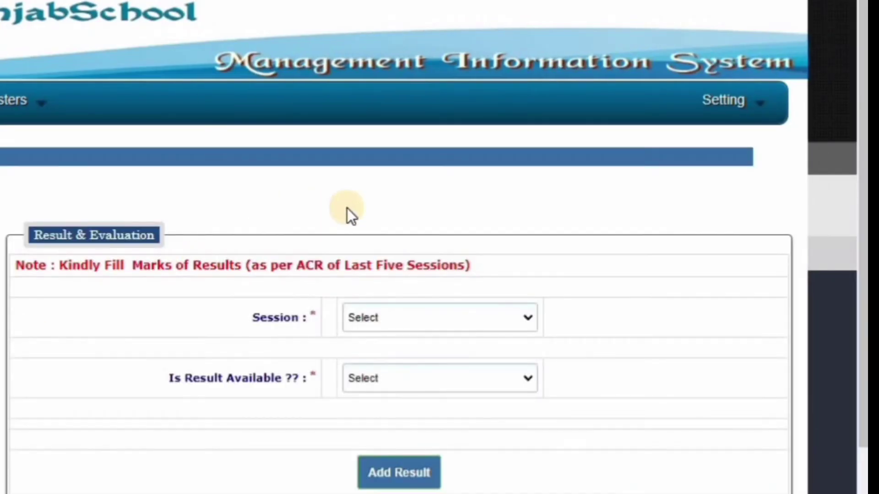
{"action": "scroll", "coordinate": [104, 195], "scroll_direction": "down", "scroll_amount": 2}
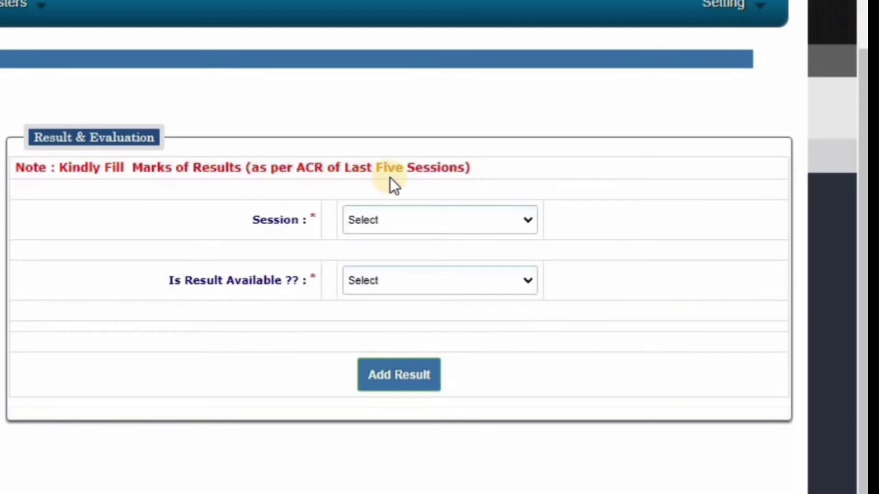
Step: In the Result & Evaluation form, select session 2021-22 and answer Yes to whether the result is available
{"action": "left_click", "coordinate": [456, 217]}
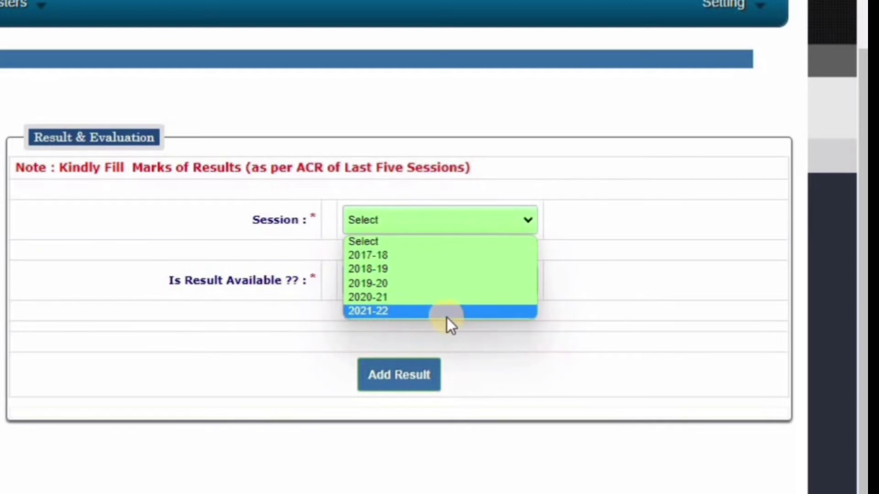
{"action": "left_click", "coordinate": [647, 267]}
{"action": "left_click", "coordinate": [403, 234]}
{"action": "left_click", "coordinate": [390, 311]}
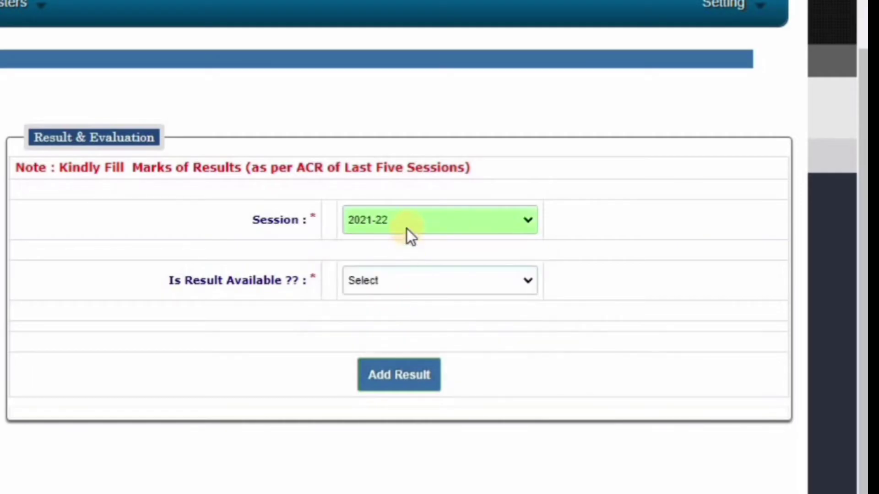
{"action": "left_click", "coordinate": [383, 278]}
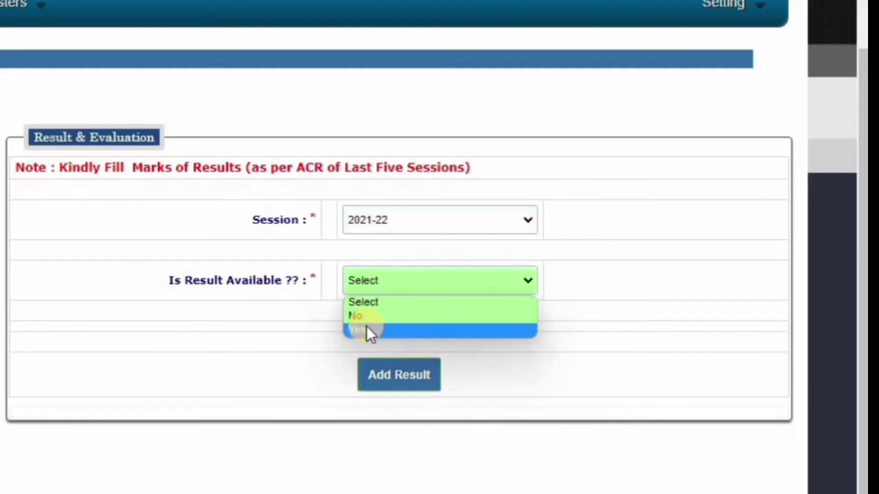
{"action": "left_click", "coordinate": [367, 326]}
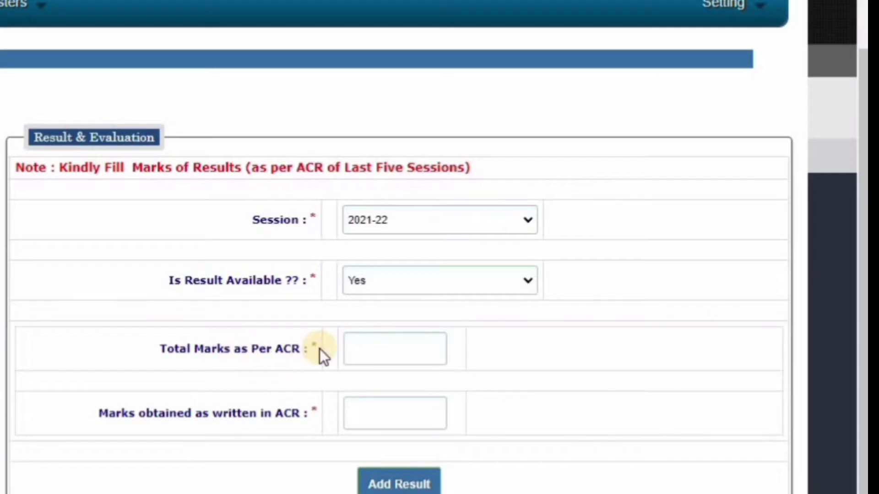
Step: Examine the fields for total marks as per ACR and marks obtained as written in ACR for session 2021-22
{"action": "left_click", "coordinate": [368, 345]}
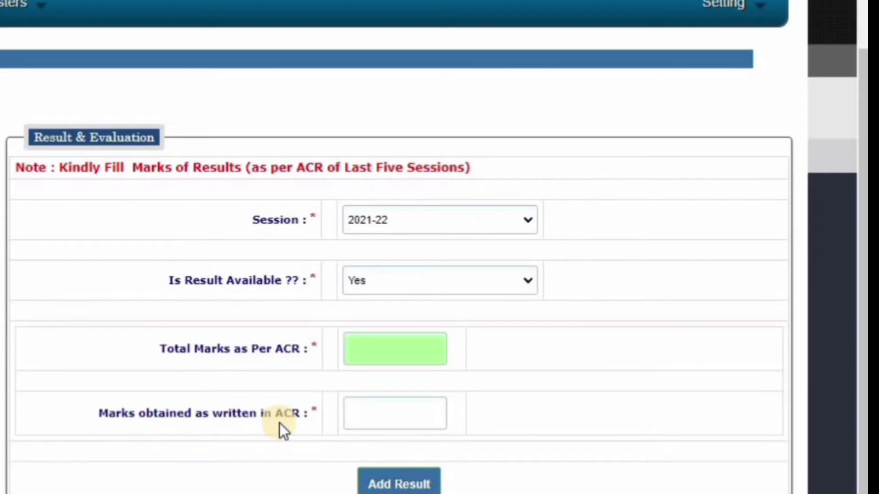
{"action": "left_click", "coordinate": [363, 422]}
{"action": "left_click", "coordinate": [394, 347]}
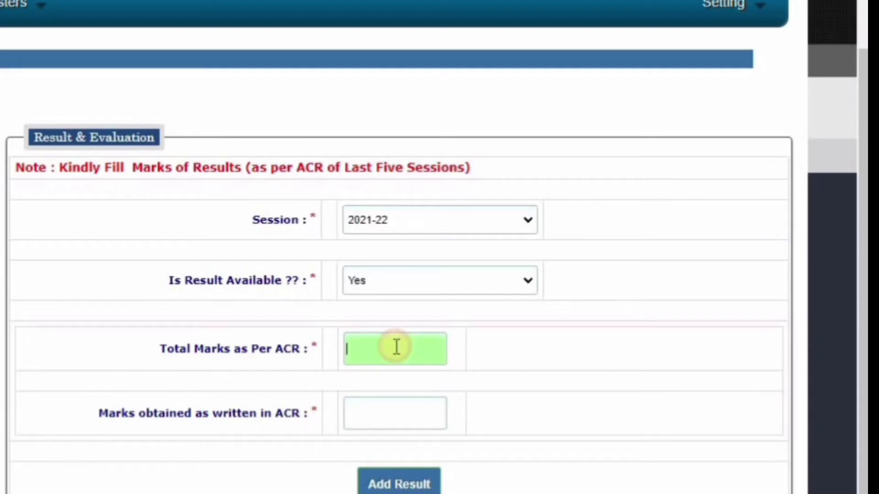
{"action": "left_click", "coordinate": [371, 419]}
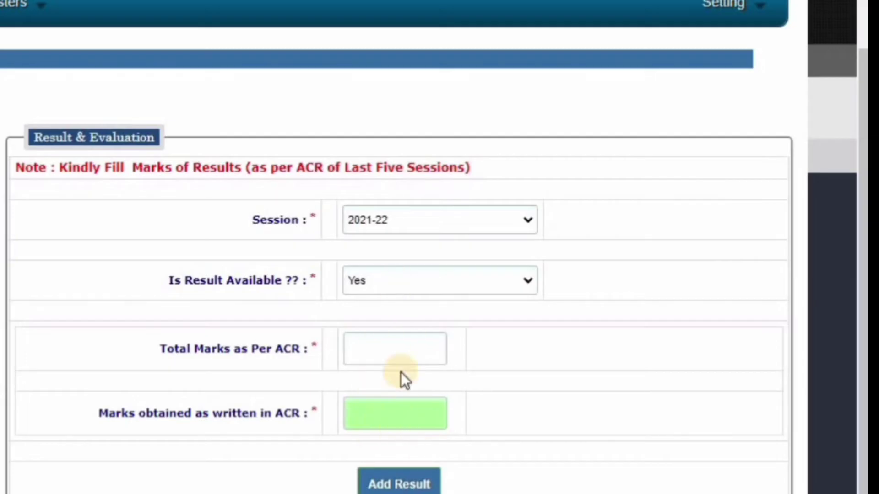
Step: Change the result session to 2017-18, with Yes selected for whether the result is available
{"action": "left_click", "coordinate": [383, 213]}
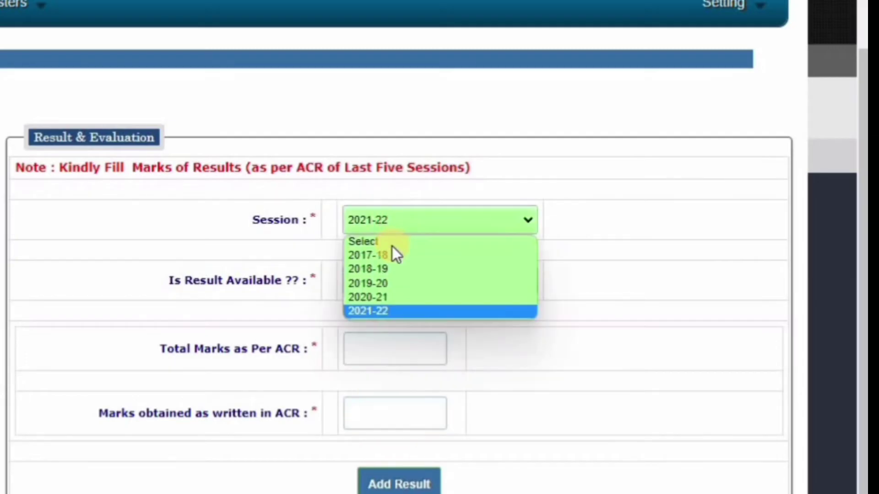
{"action": "left_click", "coordinate": [388, 255]}
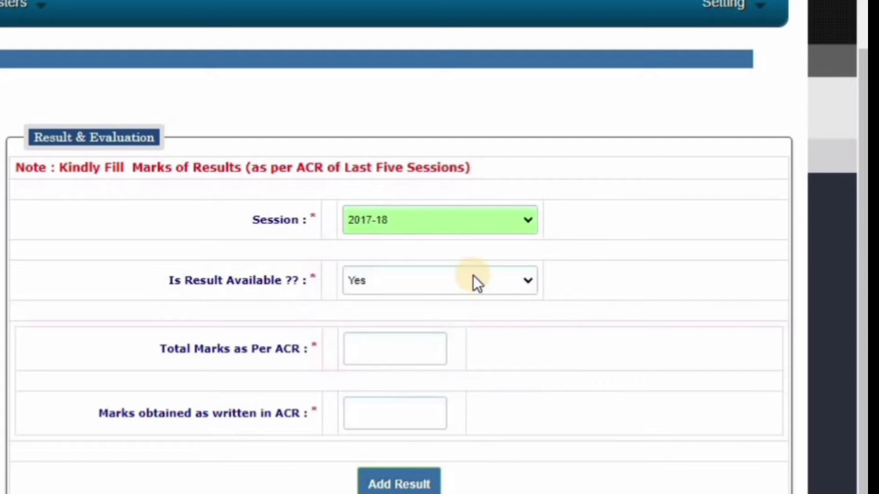
{"action": "left_click", "coordinate": [616, 246]}
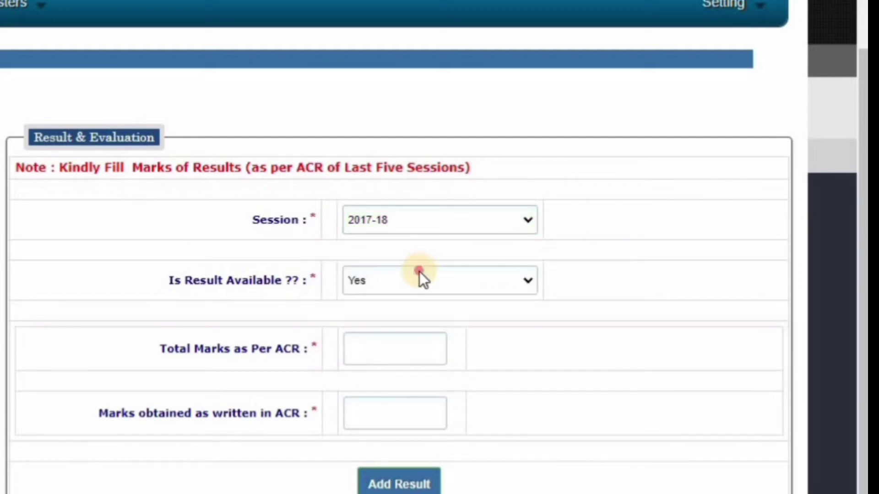
{"action": "left_click", "coordinate": [420, 271]}
{"action": "left_click", "coordinate": [380, 328]}
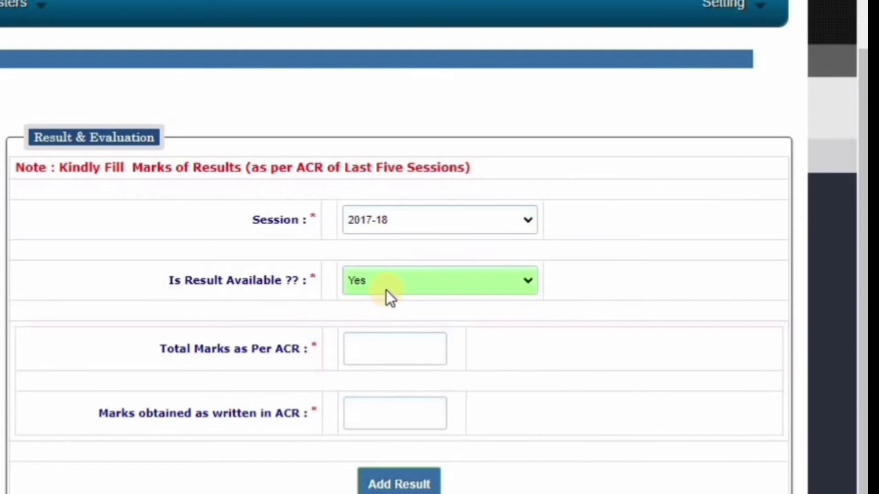
Step: Examine the total and obtained ACR marks fields for session 2017-18 and the list of selectable sessions
{"action": "left_click", "coordinate": [386, 348]}
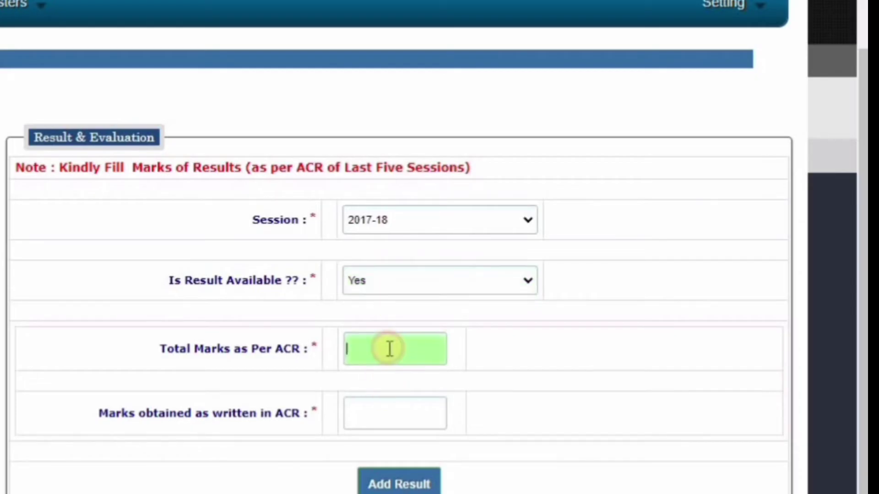
{"action": "left_click", "coordinate": [397, 414]}
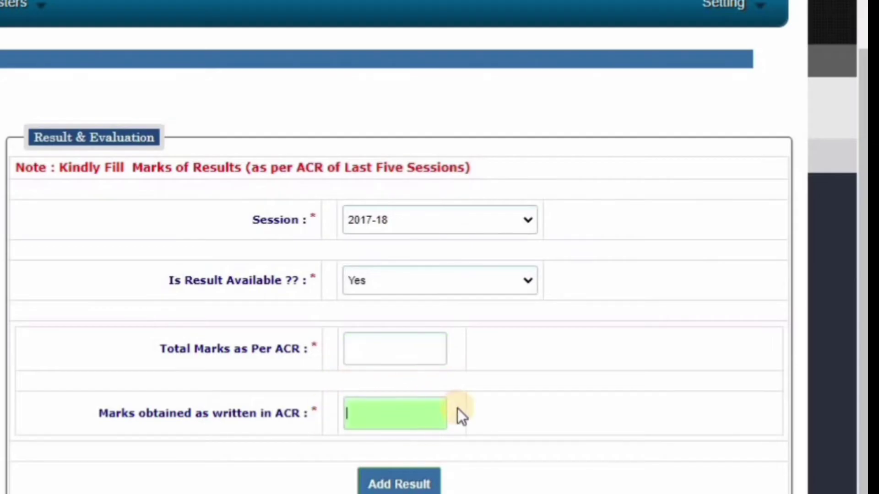
{"action": "left_click", "coordinate": [492, 402]}
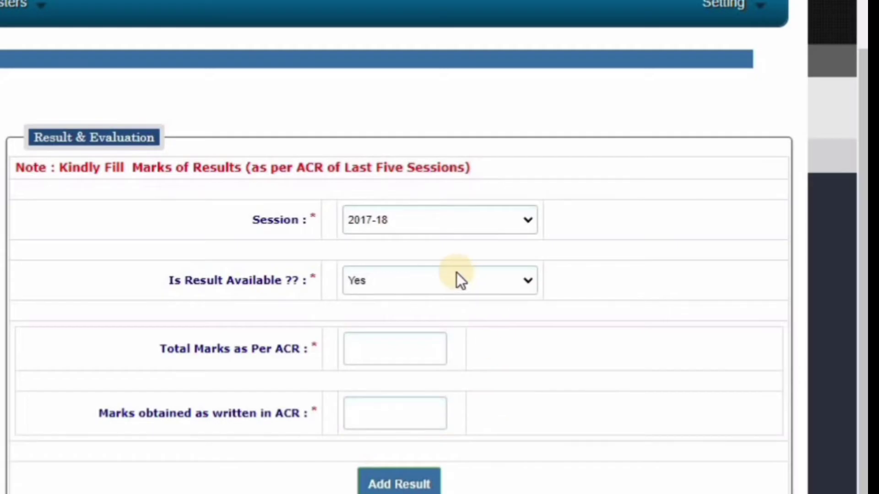
{"action": "left_click", "coordinate": [425, 220]}
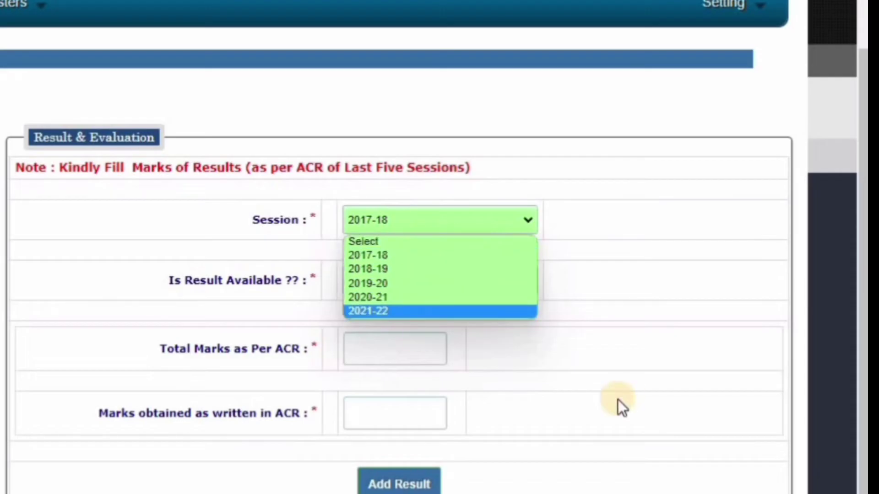
{"action": "left_click", "coordinate": [577, 433]}
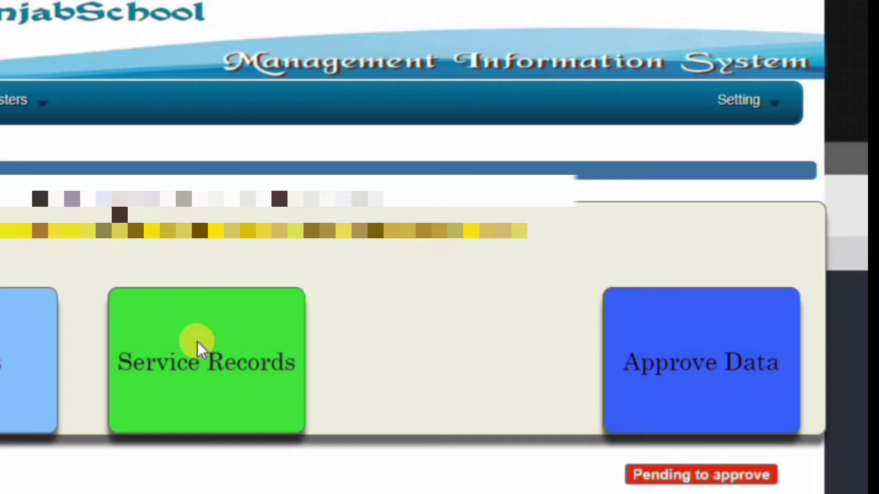
Step: Open the Service Records section from the Transfer Dashboard and show its Service & Posting Detail form
{"action": "left_click", "coordinate": [197, 341]}
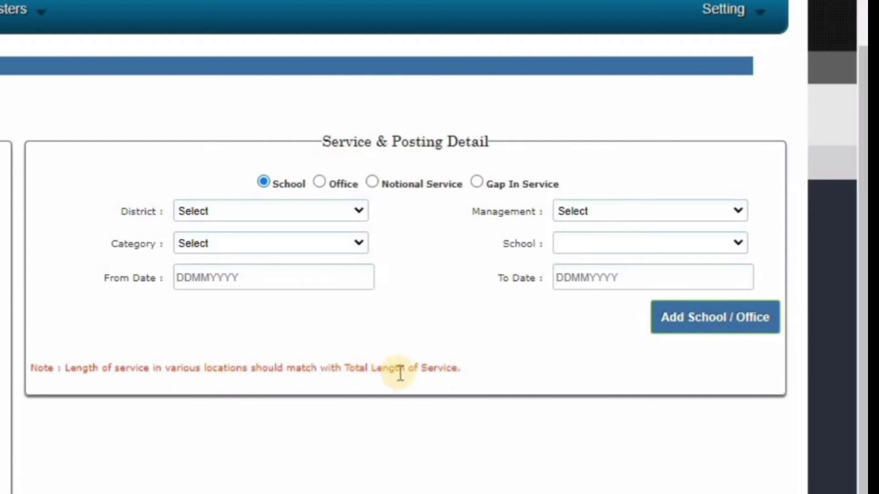
{"action": "scroll", "coordinate": [465, 367], "scroll_direction": "up", "scroll_amount": 1}
{"action": "scroll", "coordinate": [465, 367], "scroll_direction": "up", "scroll_amount": 2}
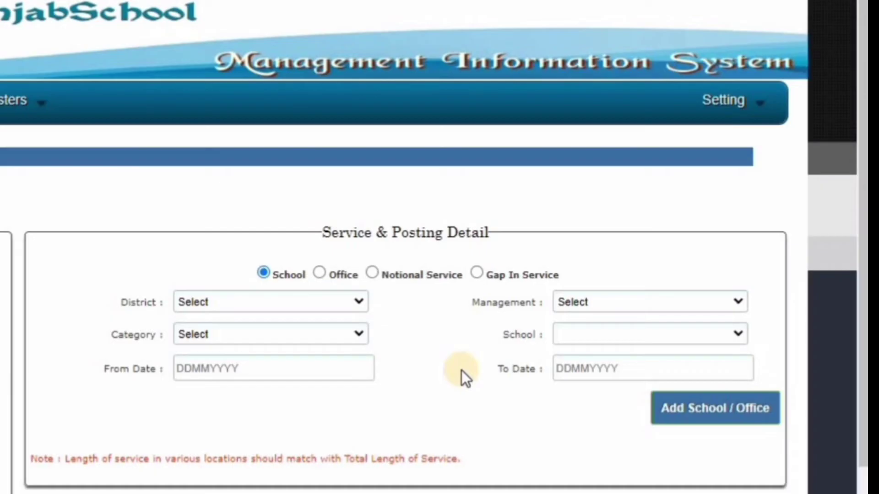
Step: Try the Office, Notional Service and Gap In Service types to review their fields, and restore the School type
{"action": "left_click", "coordinate": [316, 275]}
{"action": "left_click", "coordinate": [398, 274]}
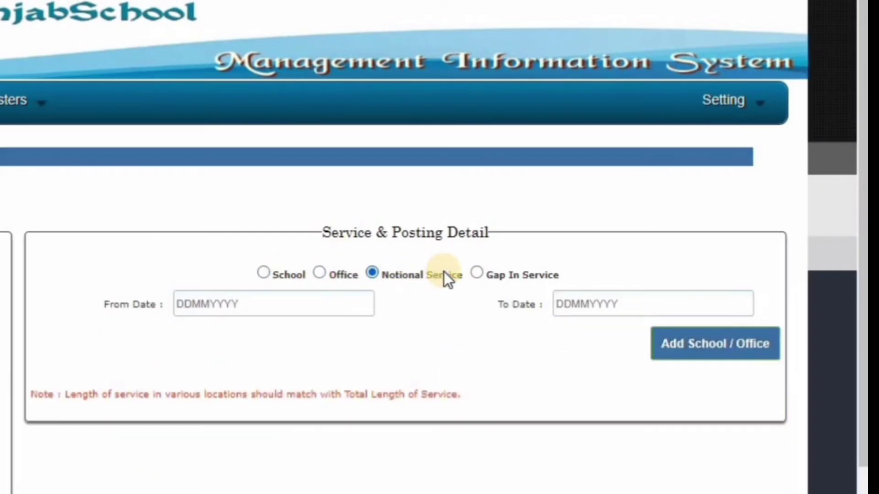
{"action": "left_click", "coordinate": [466, 271]}
{"action": "left_click", "coordinate": [479, 272]}
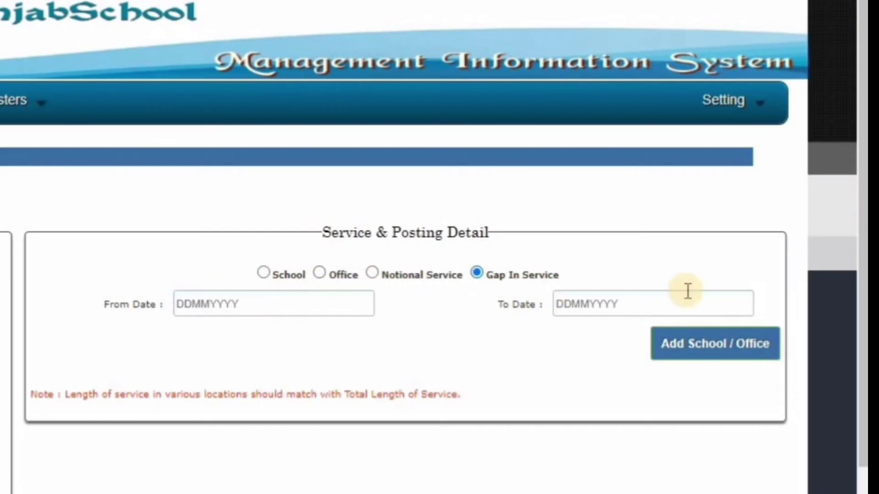
{"action": "left_click", "coordinate": [265, 273]}
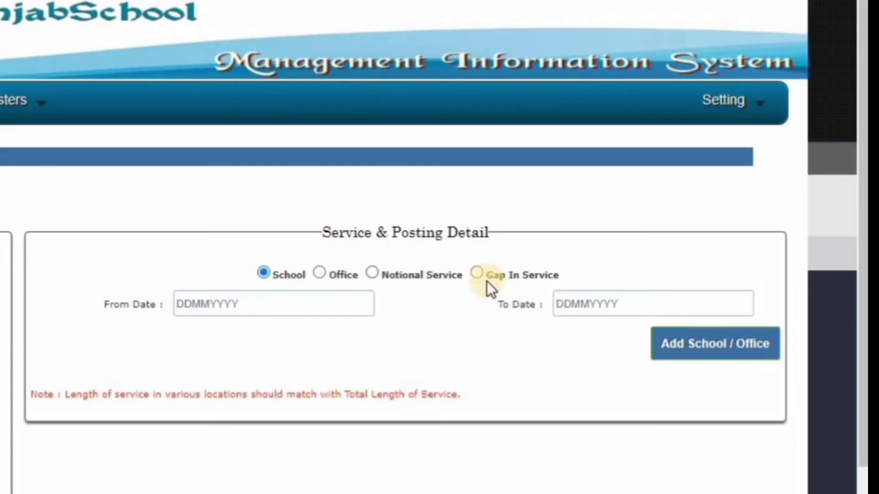
Step: Select district JALANDHAR, Department of Education management and Senior Secondary School category for the school posting, and return to the Transfer Dashboard
{"action": "left_click", "coordinate": [235, 304]}
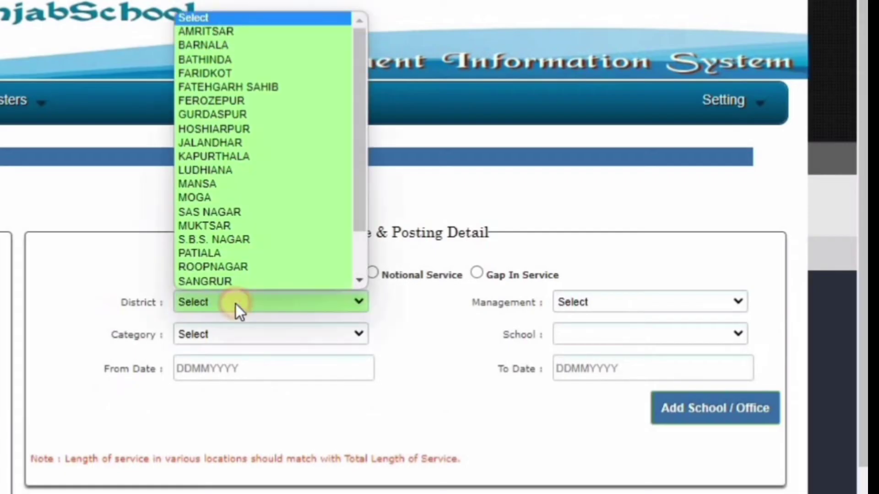
{"action": "left_click", "coordinate": [261, 147]}
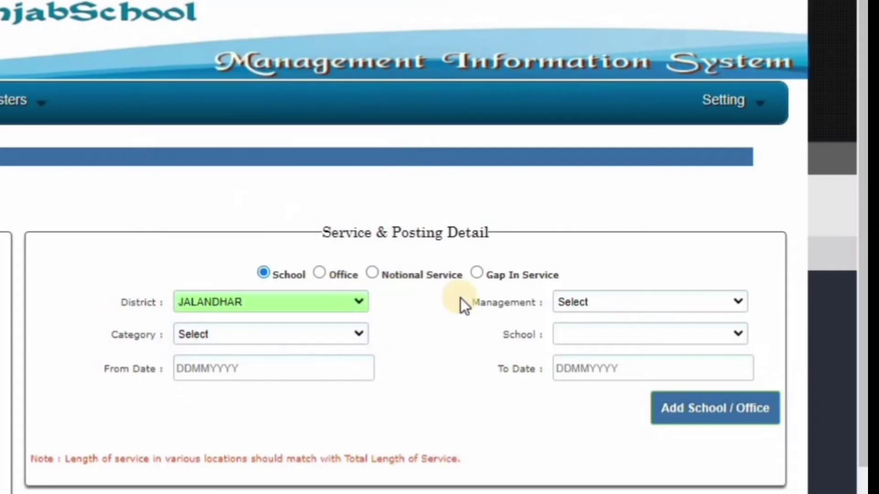
{"action": "left_click", "coordinate": [594, 303]}
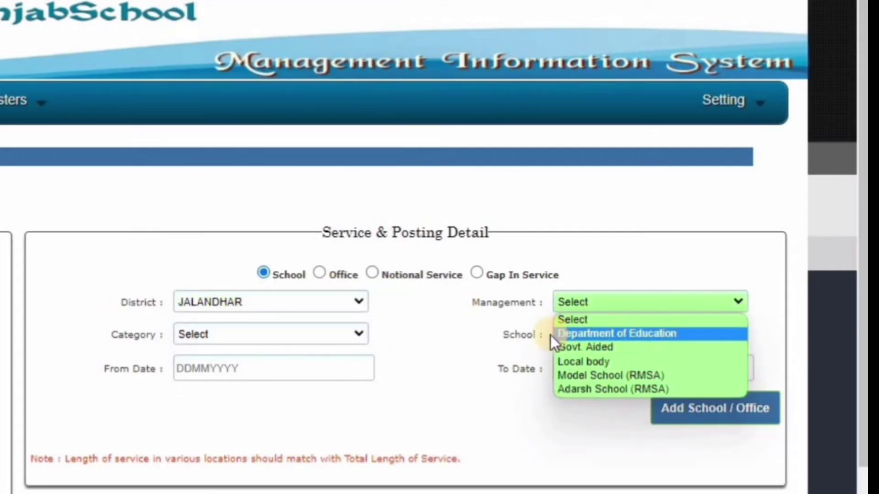
{"action": "left_click", "coordinate": [598, 339]}
{"action": "left_click", "coordinate": [457, 331]}
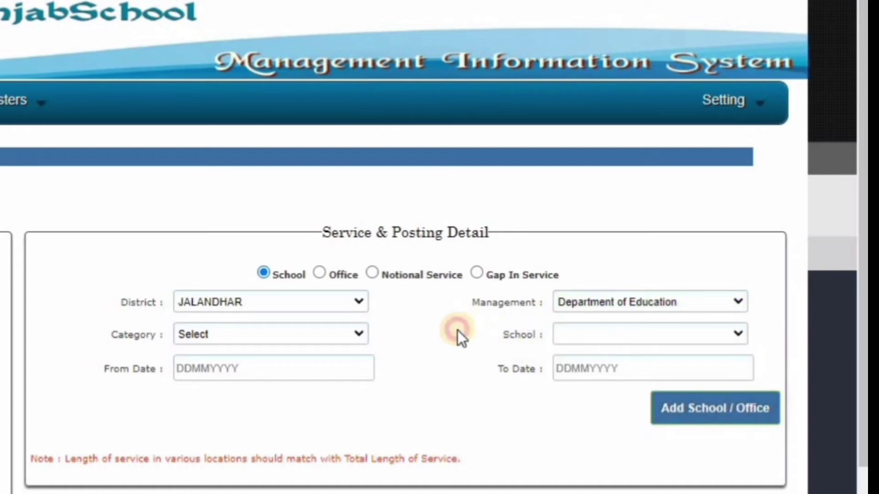
{"action": "left_click", "coordinate": [320, 331]}
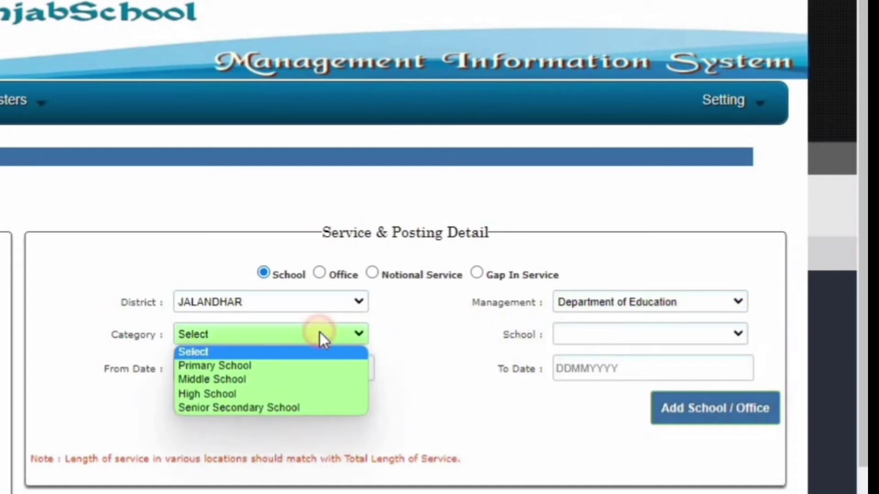
{"action": "left_click", "coordinate": [258, 406]}
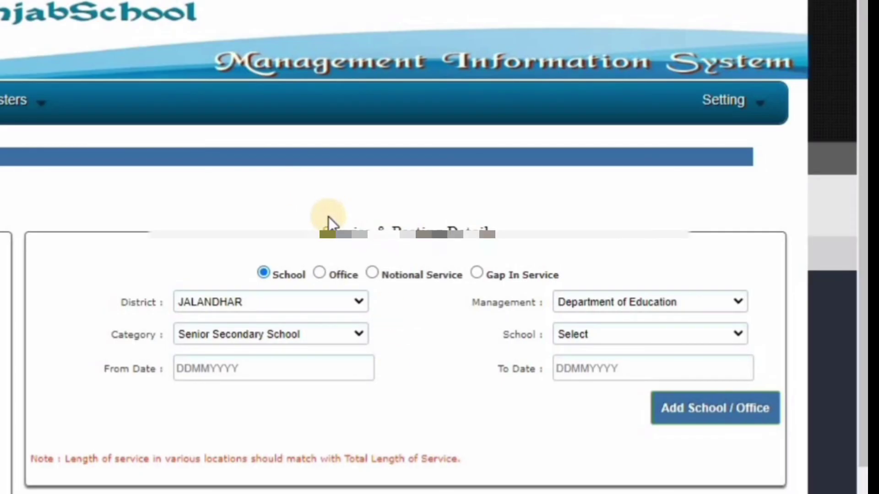
{"action": "key", "text": "alt+Left"}
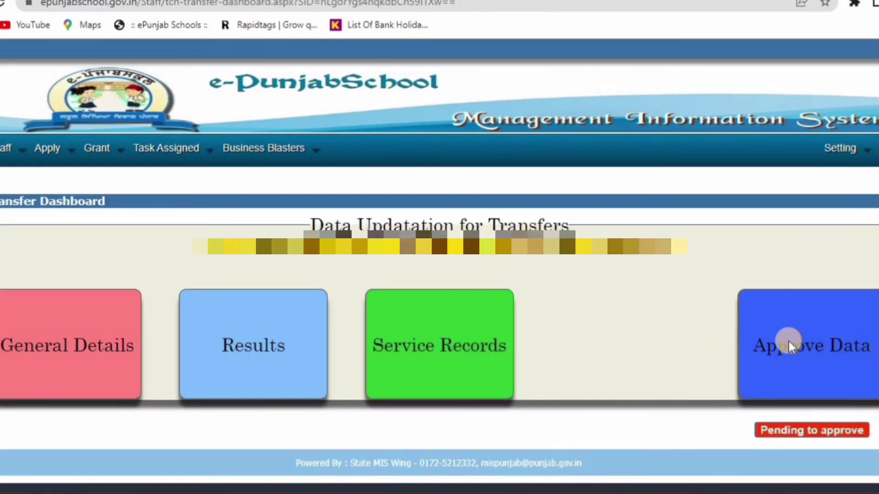